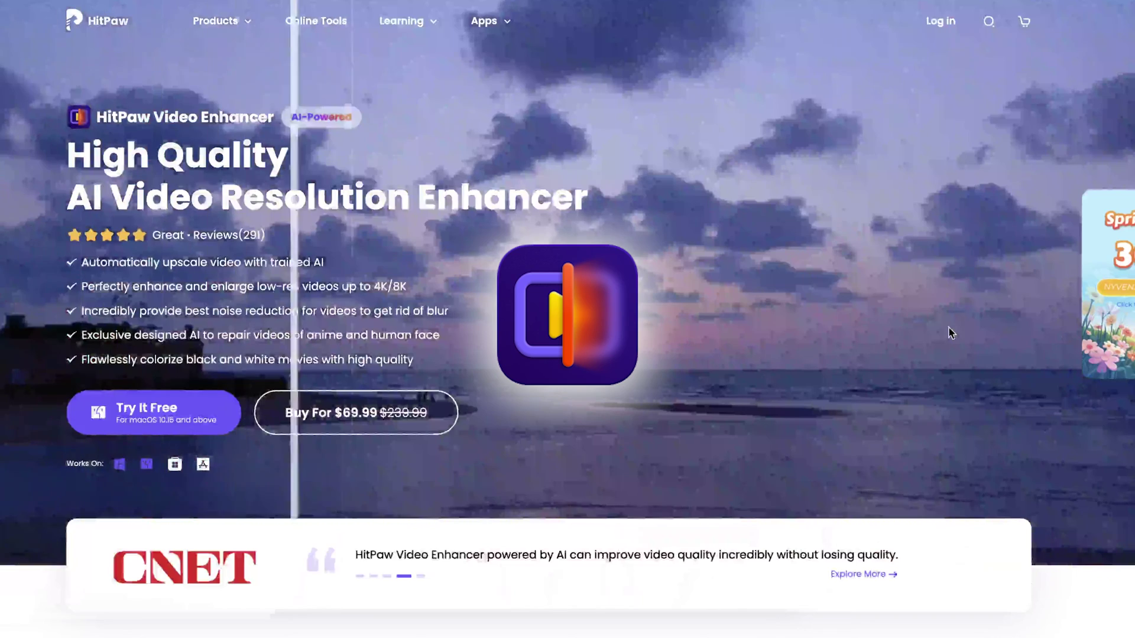
# - Scroll down through the feature sections of the HitPaw Video Enhancer product page
pyautogui.scroll(-2, 948, 328)
pyautogui.scroll(-7, 950, 333)
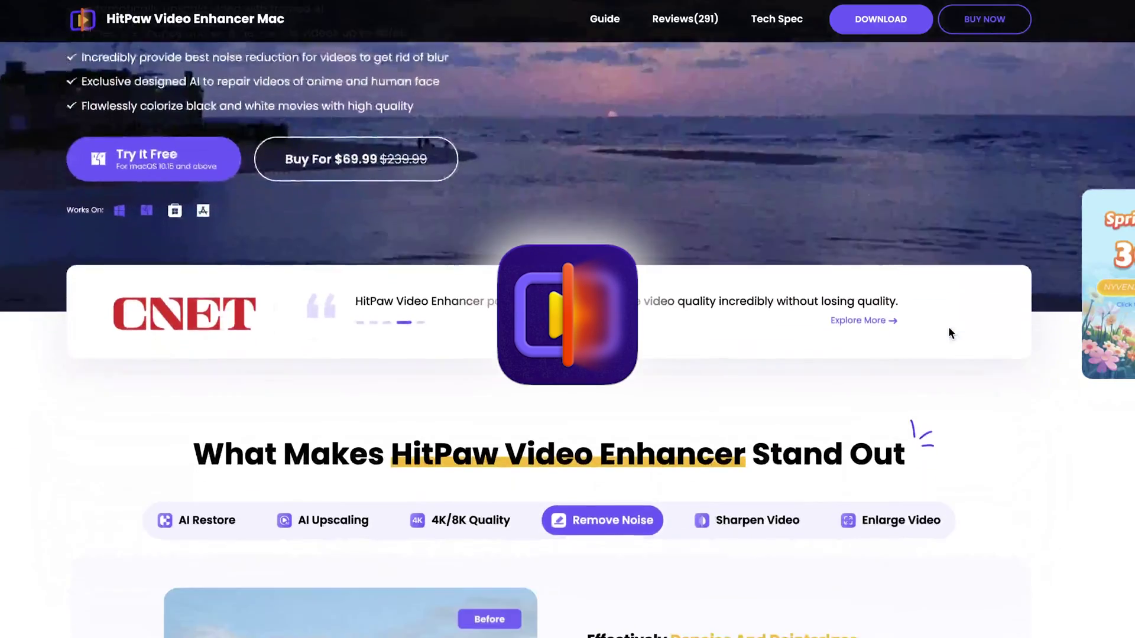
pyautogui.scroll(-2, 950, 332)
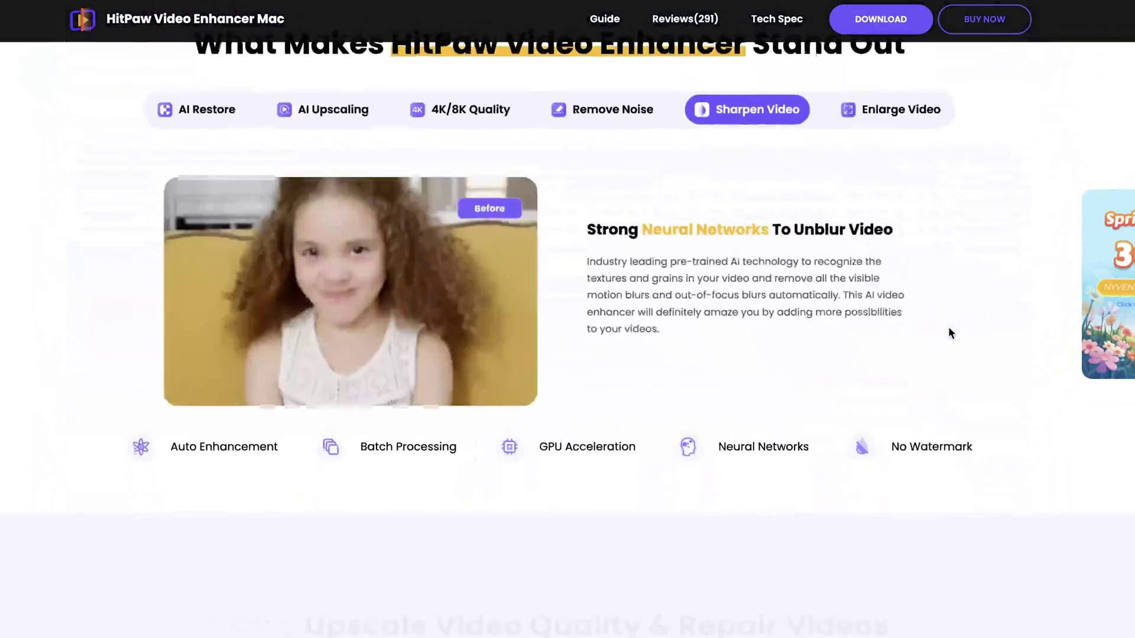
pyautogui.scroll(-2, 950, 332)
pyautogui.scroll(-2, 949, 328)
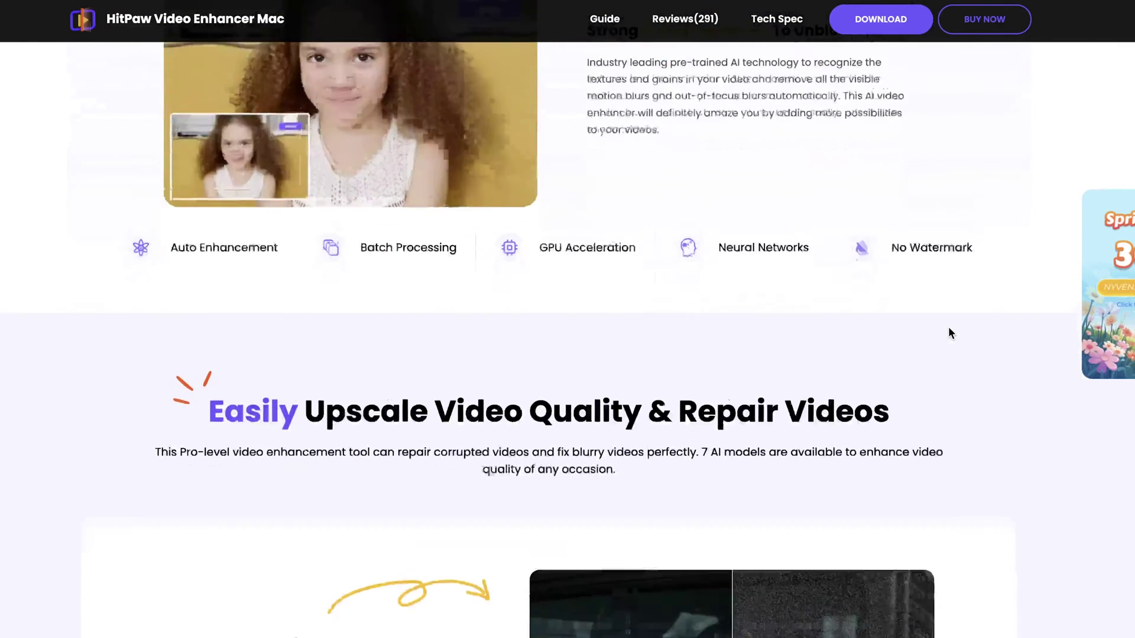
pyautogui.scroll(-1, 949, 328)
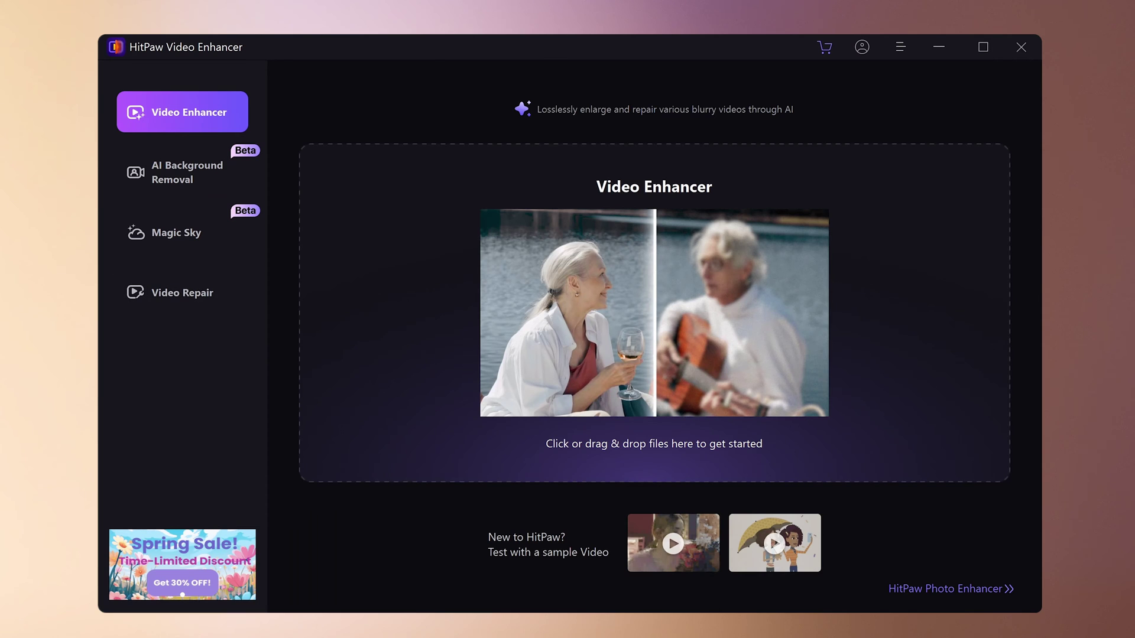
# - Load the red-hat portrait video into the enhancer and play it up to 00:03
pyautogui.moveTo(100, 322); pyautogui.dragTo(436, 287)
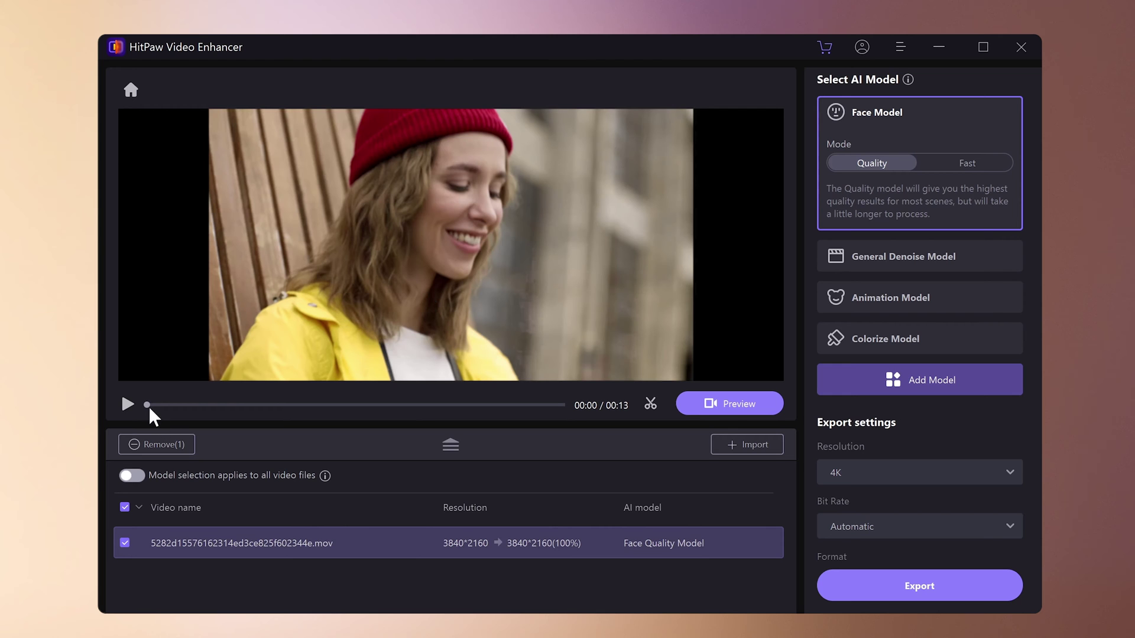
pyautogui.click(127, 405)
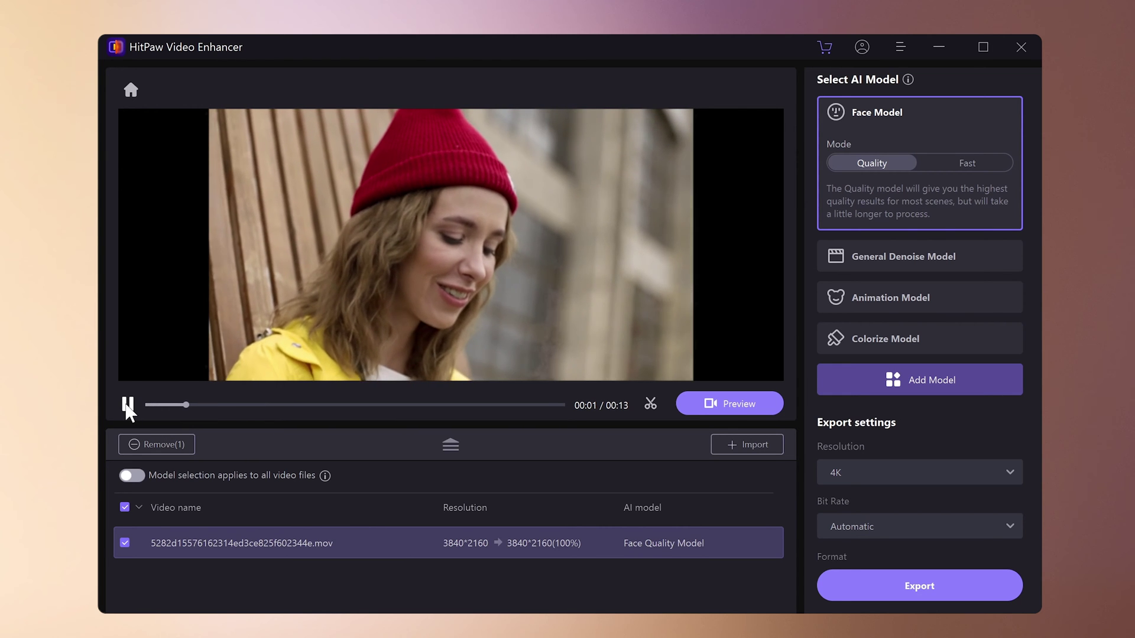
pyautogui.click(127, 405)
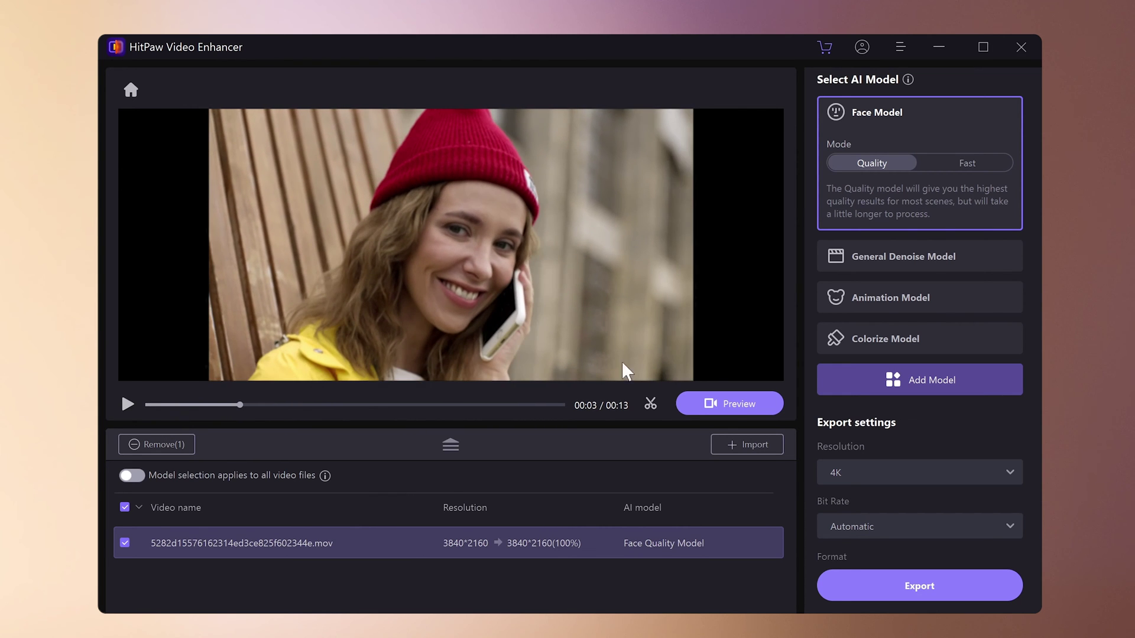
# - Open the clip for trimming and drag the left trim handle to change its start
pyautogui.click(649, 404)
pyautogui.moveTo(157, 404); pyautogui.dragTo(132, 435)
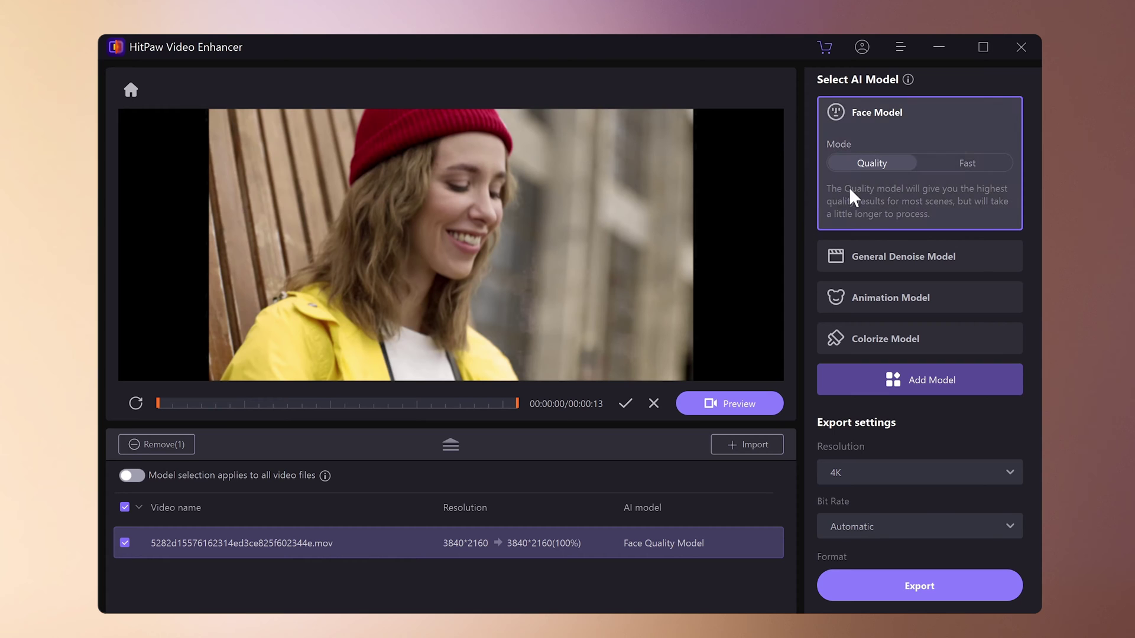
pyautogui.moveTo(877, 162)
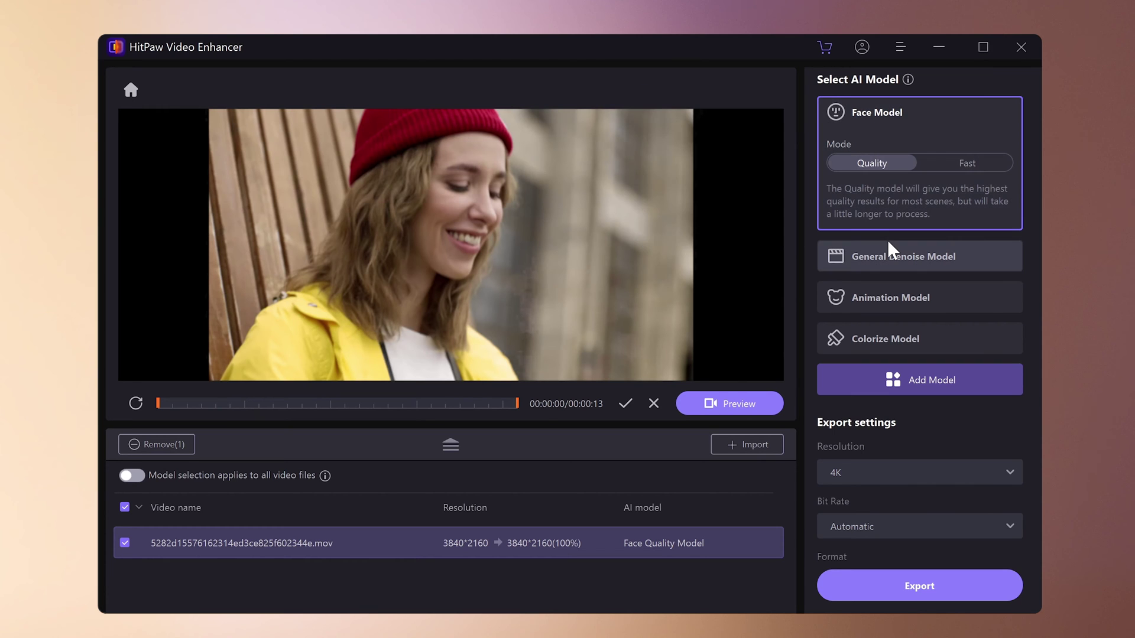
pyautogui.moveTo(892, 249)
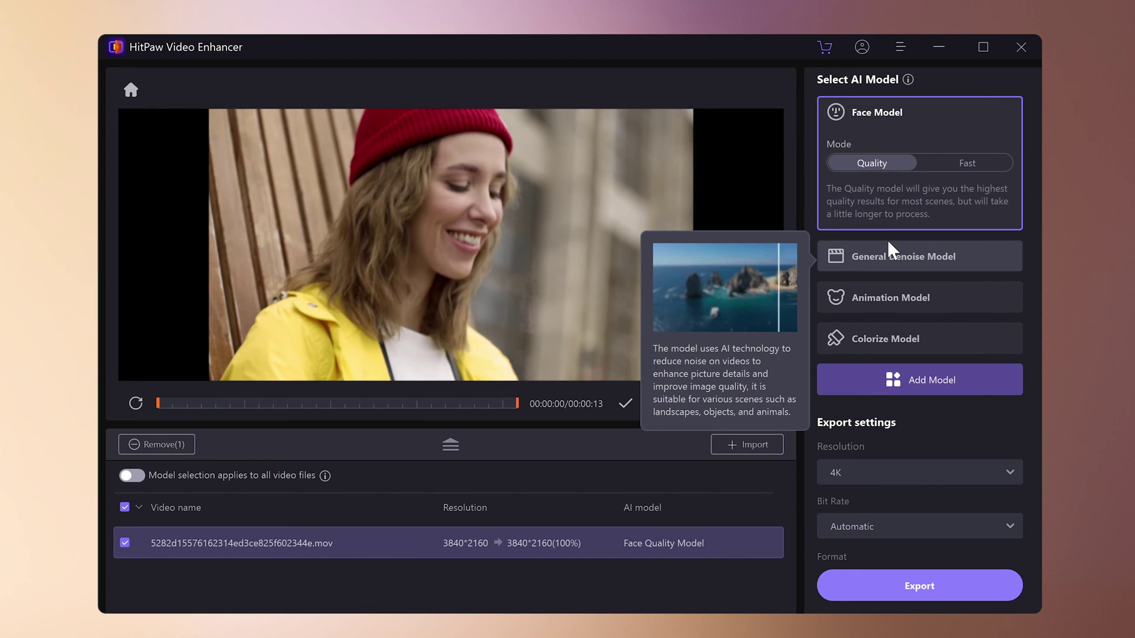
# - Download the Color Enhancement Model from the Model Library, then return to the video editor
pyautogui.moveTo(895, 296)
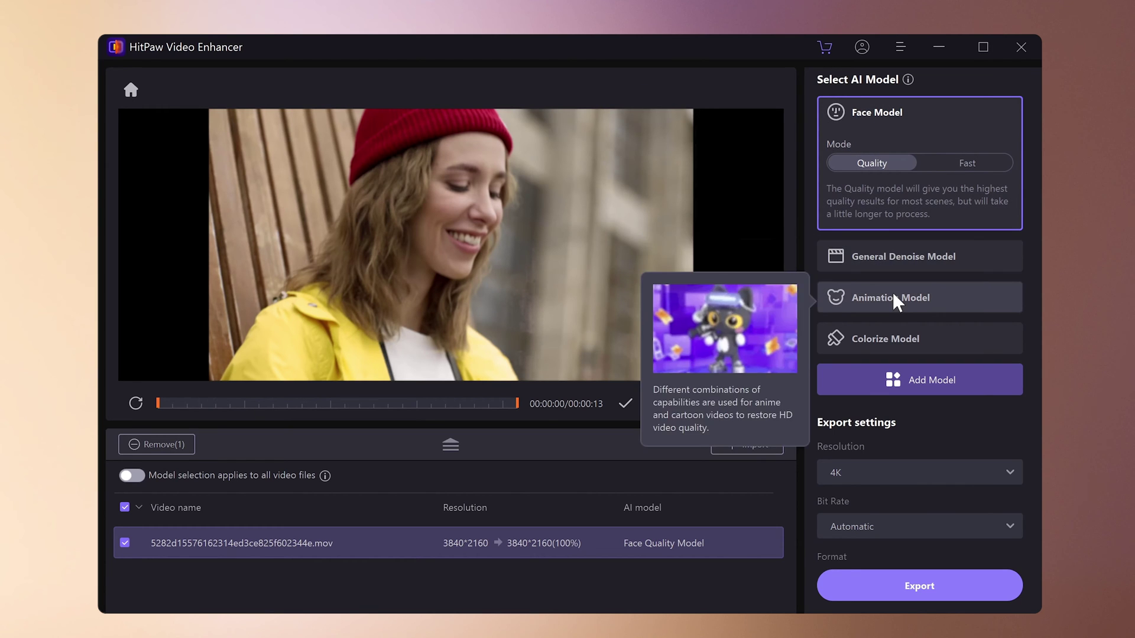
pyautogui.moveTo(892, 333)
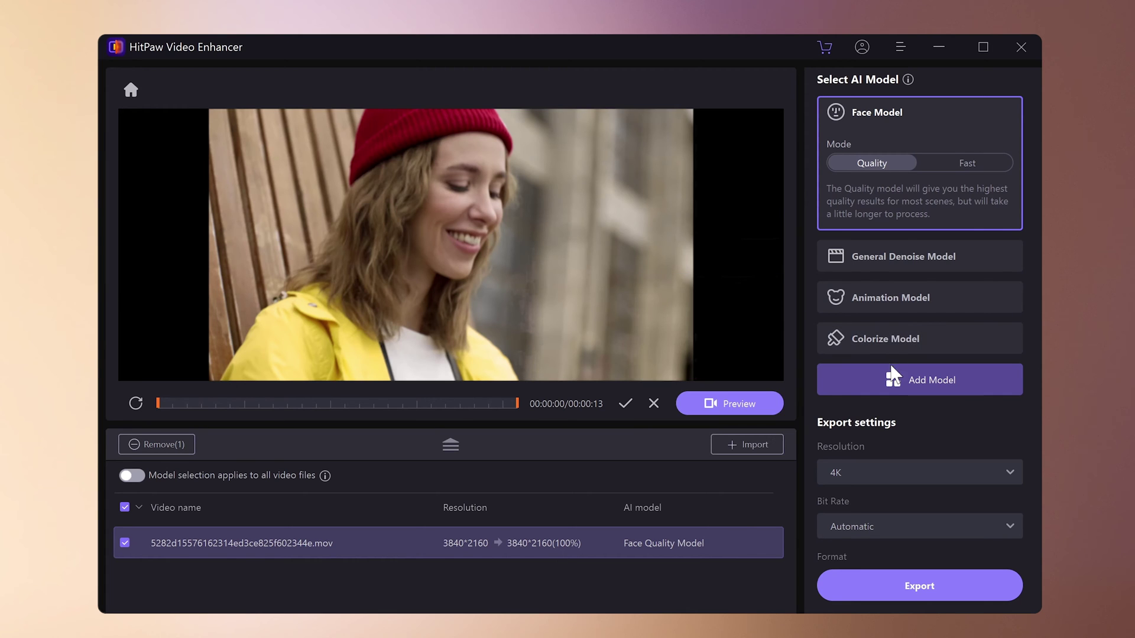
pyautogui.click(893, 380)
pyautogui.scroll(-2, 649, 375)
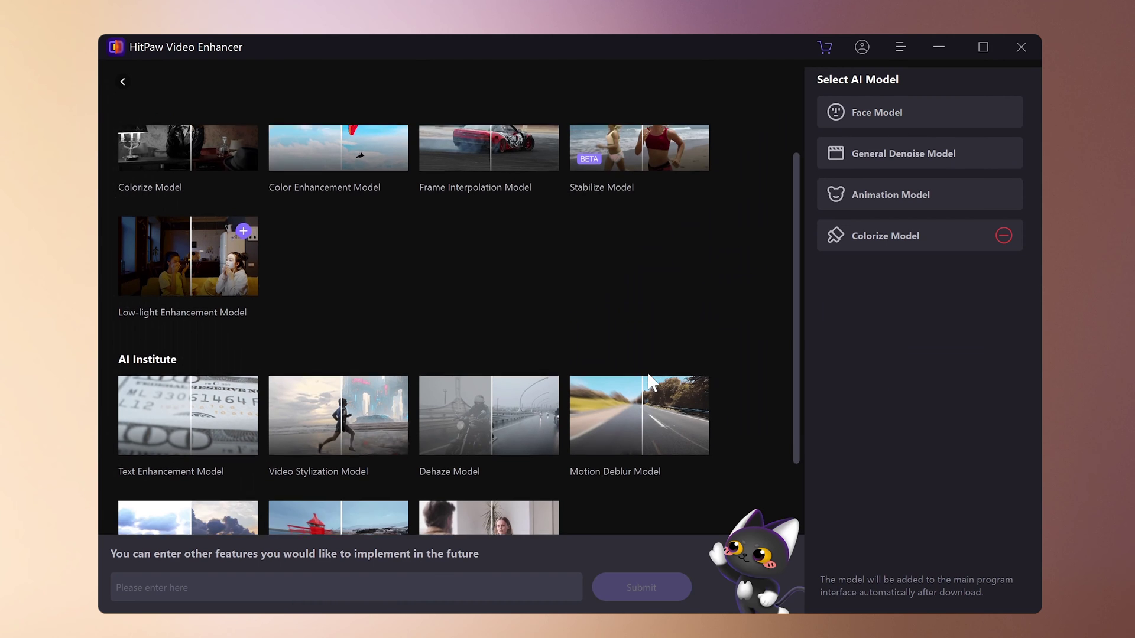
pyautogui.scroll(1, 648, 375)
pyautogui.scroll(1, 647, 372)
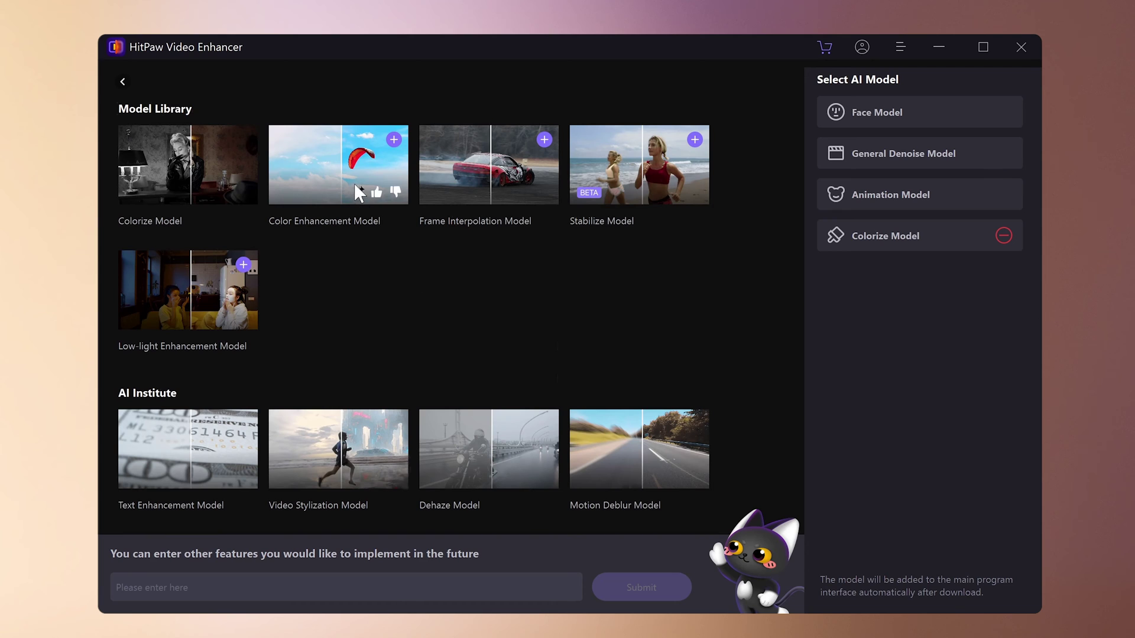
pyautogui.click(394, 140)
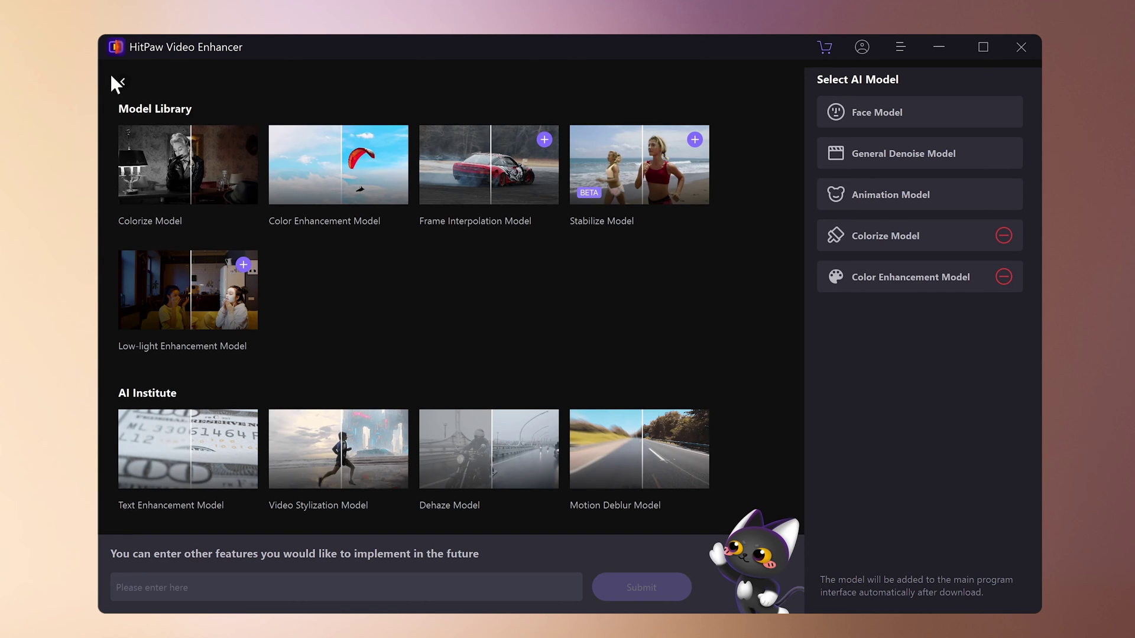
pyautogui.click(122, 82)
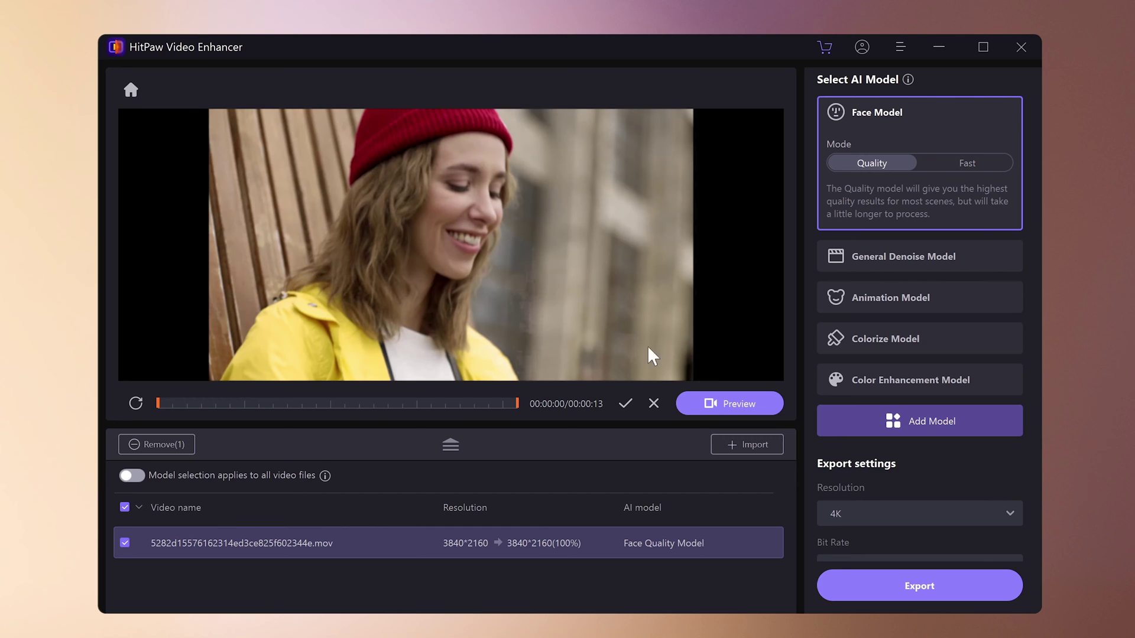
# - Open the side-by-side preview of the original clip versus the Face Quality Model result
pyautogui.click(715, 398)
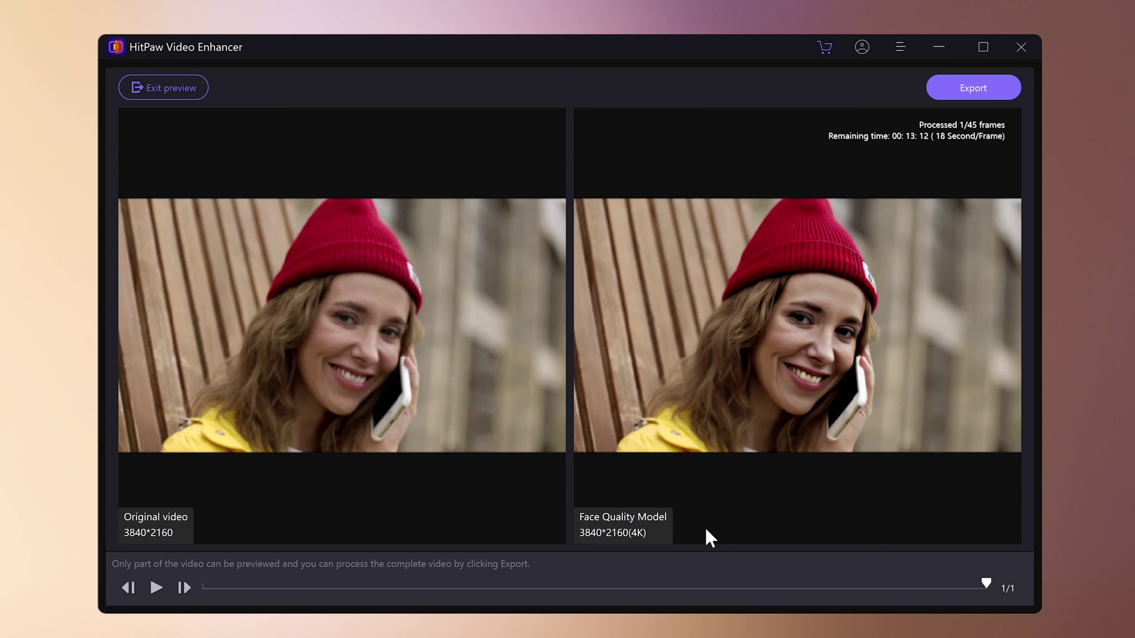
# - Play and pause the comparison, then zoom both panes in and pan to center the woman's face
pyautogui.click(156, 588)
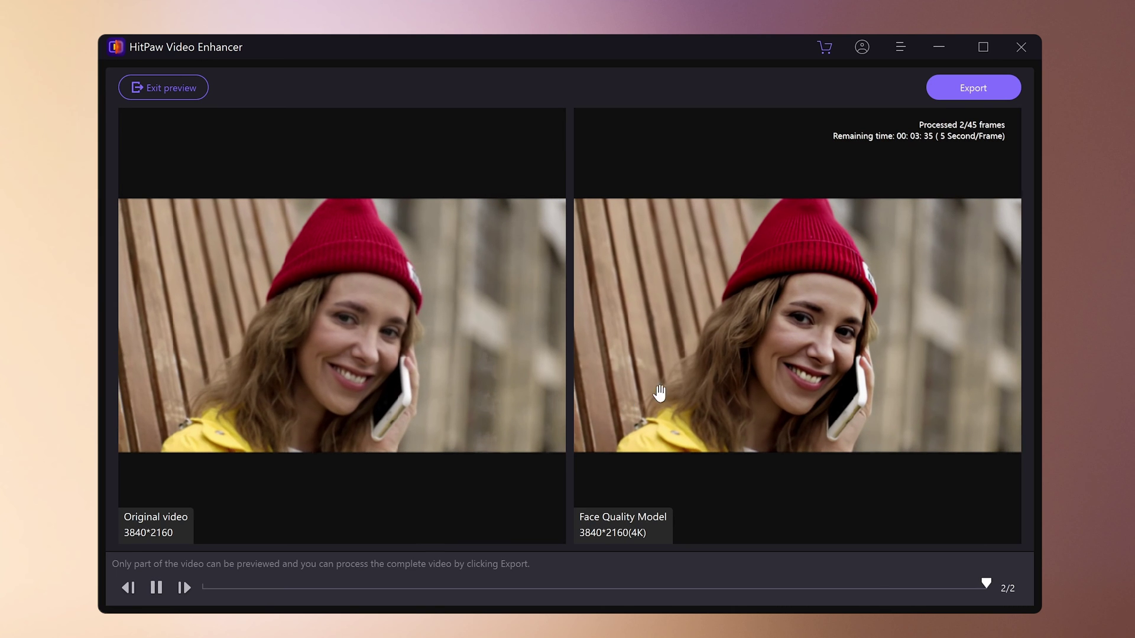
pyautogui.click(156, 588)
pyautogui.scroll(5, 728, 357)
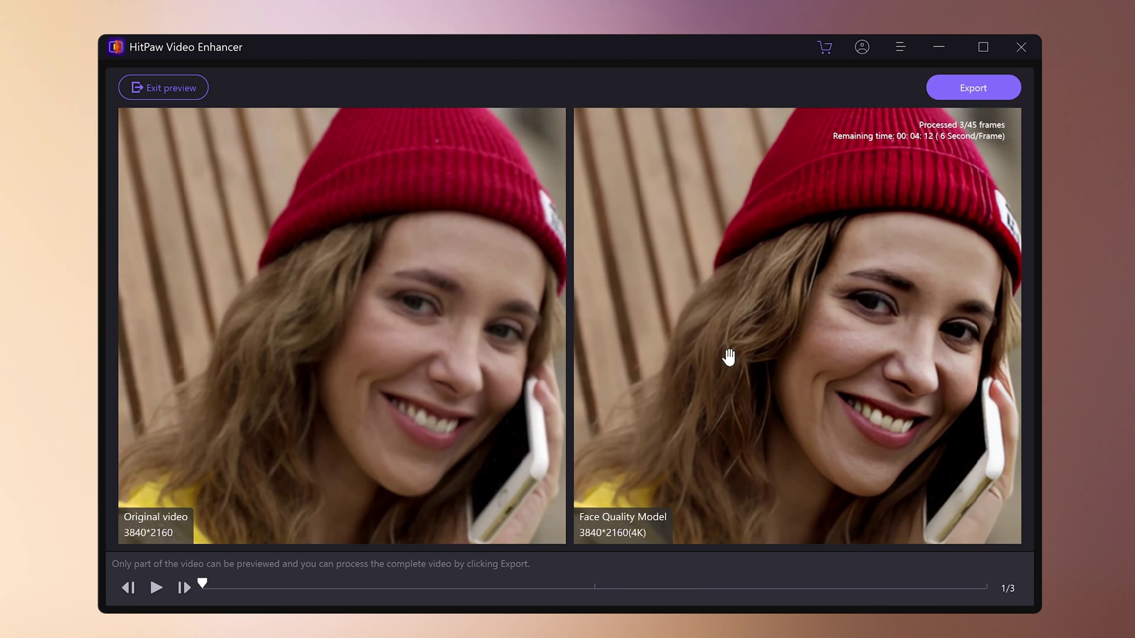
pyautogui.scroll(3, 728, 357)
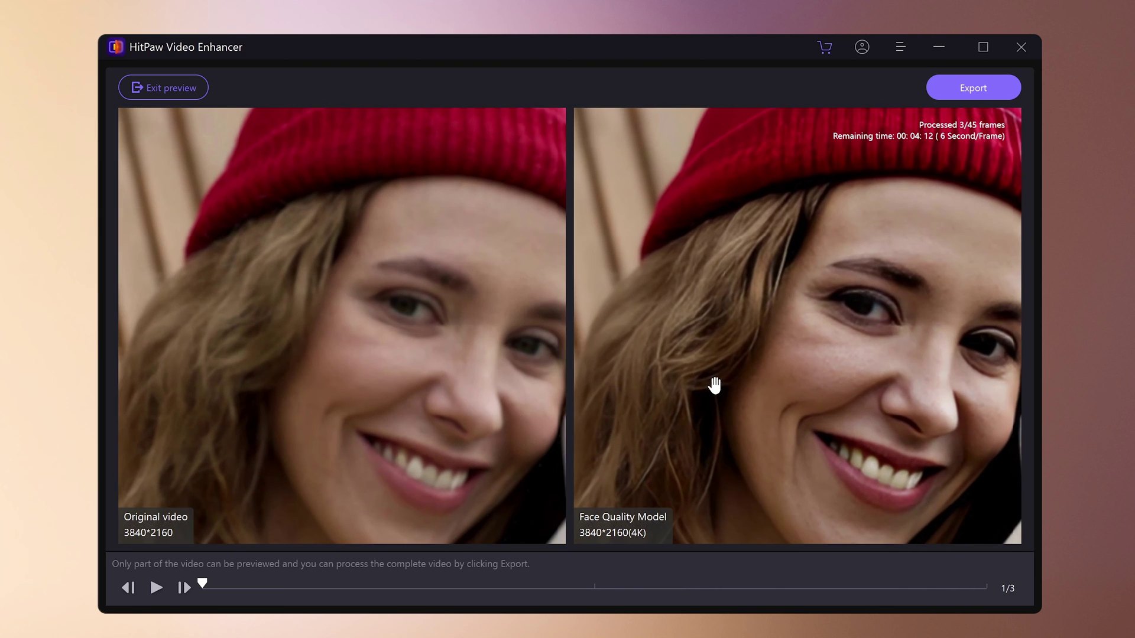
pyautogui.moveTo(715, 386); pyautogui.dragTo(722, 329)
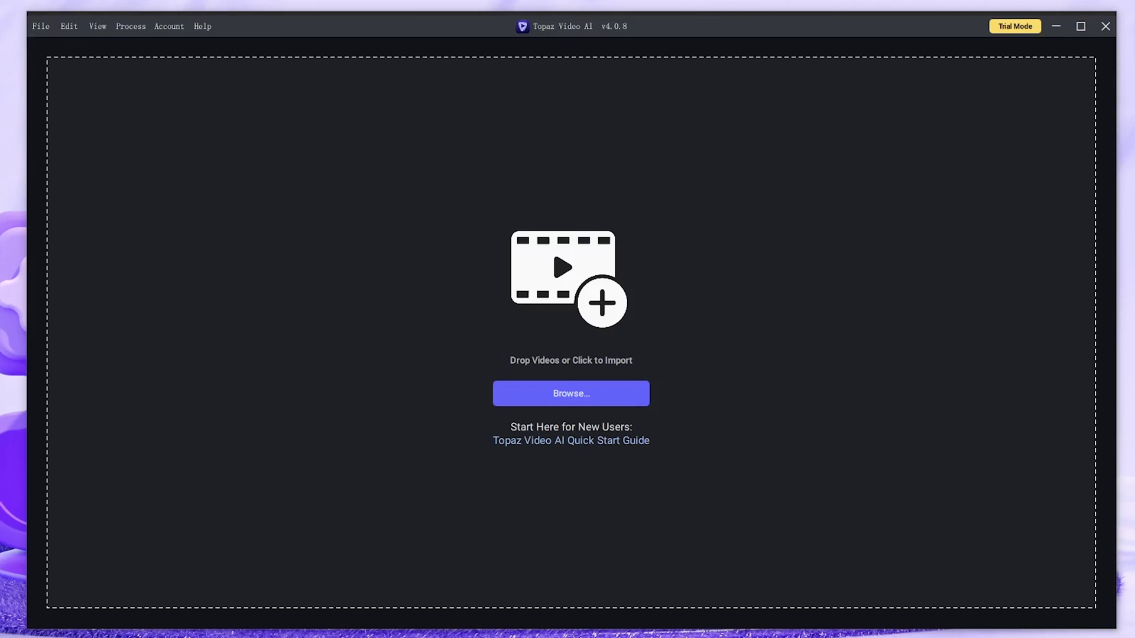
# - Import the red-hat portrait video into Topaz Video AI and apply the Upscale to 4K preset
pyautogui.click(535, 392)
pyautogui.doubleClick(206, 147)
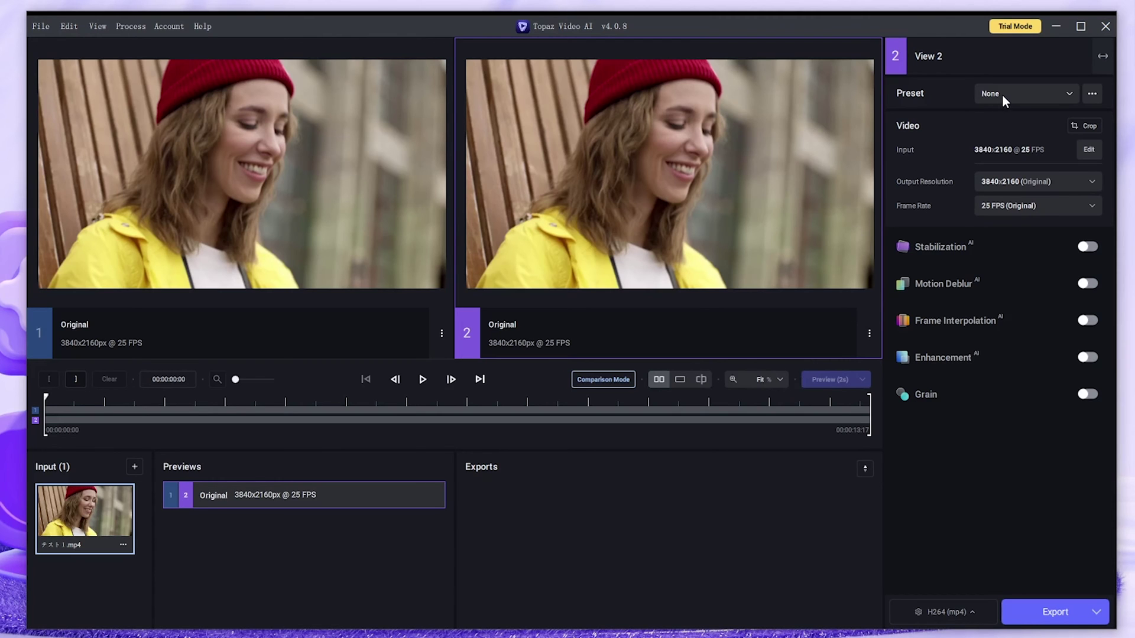
pyautogui.click(1004, 94)
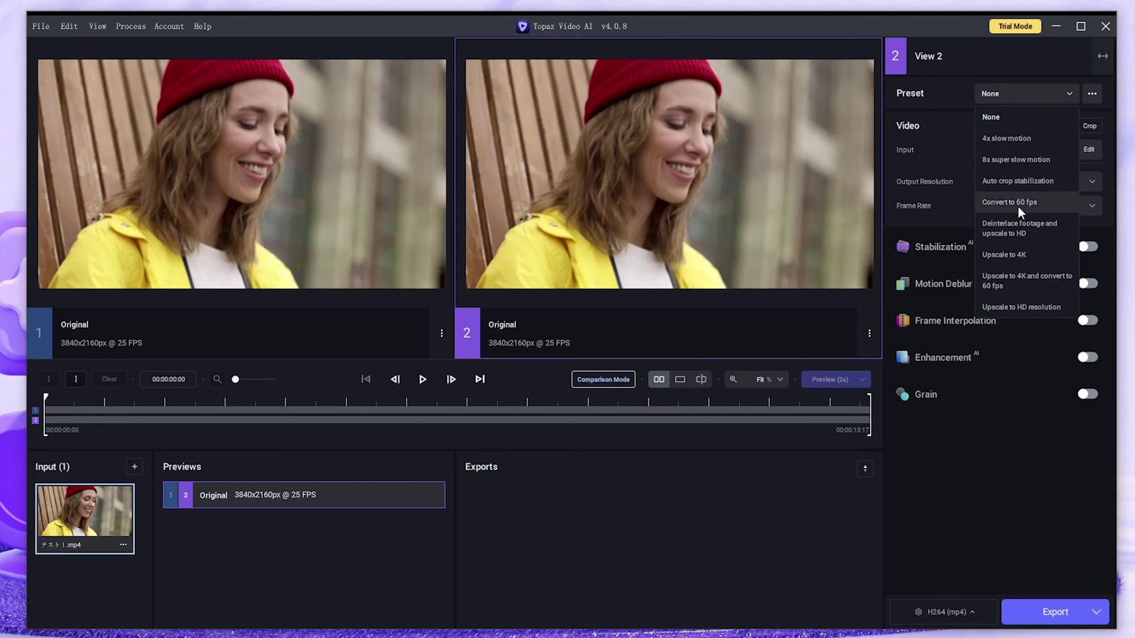
pyautogui.click(1007, 256)
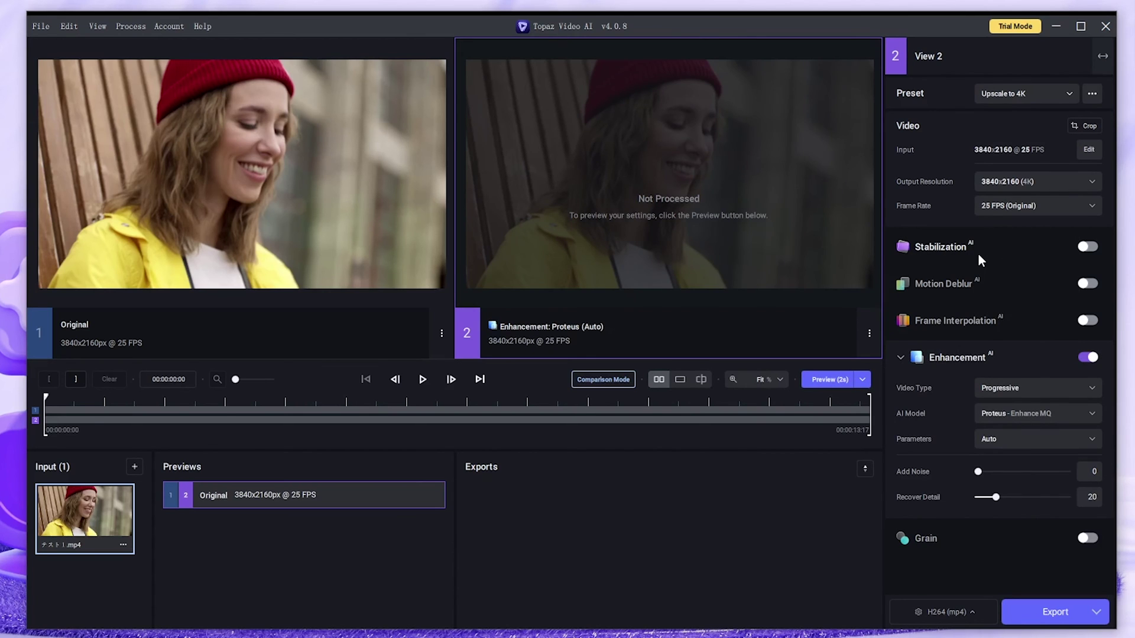
# - Keep Motion Deblur and Frame Interpolation off and switch enhancement Parameters to Manual
pyautogui.click(1087, 283)
pyautogui.click(1088, 283)
pyautogui.click(1088, 320)
pyautogui.click(1088, 320)
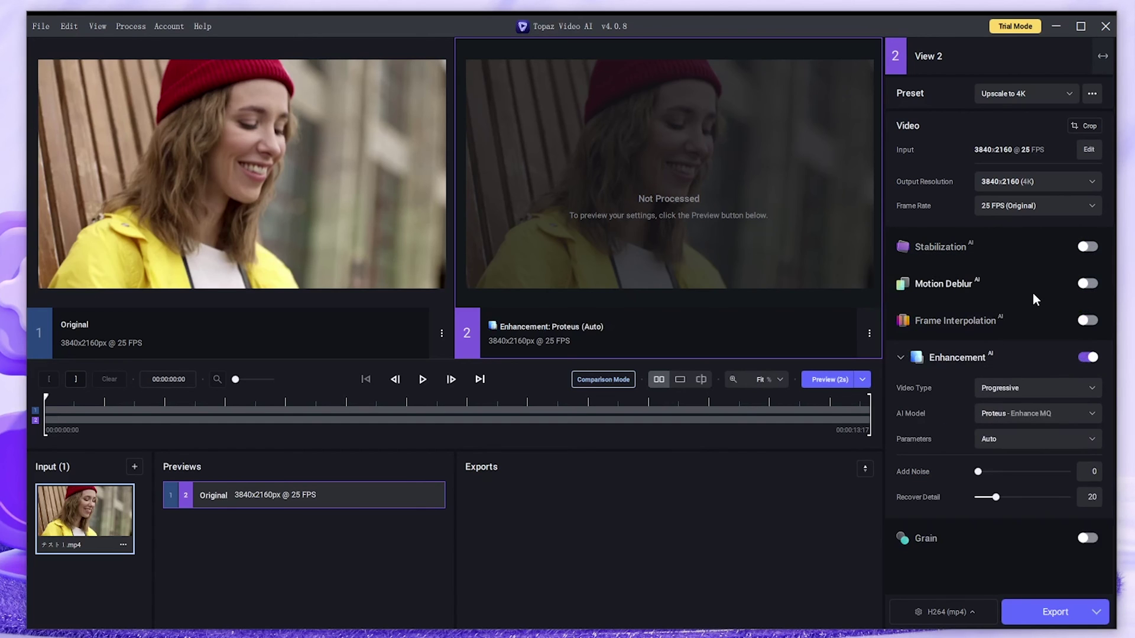
pyautogui.click(1033, 441)
pyautogui.click(1005, 505)
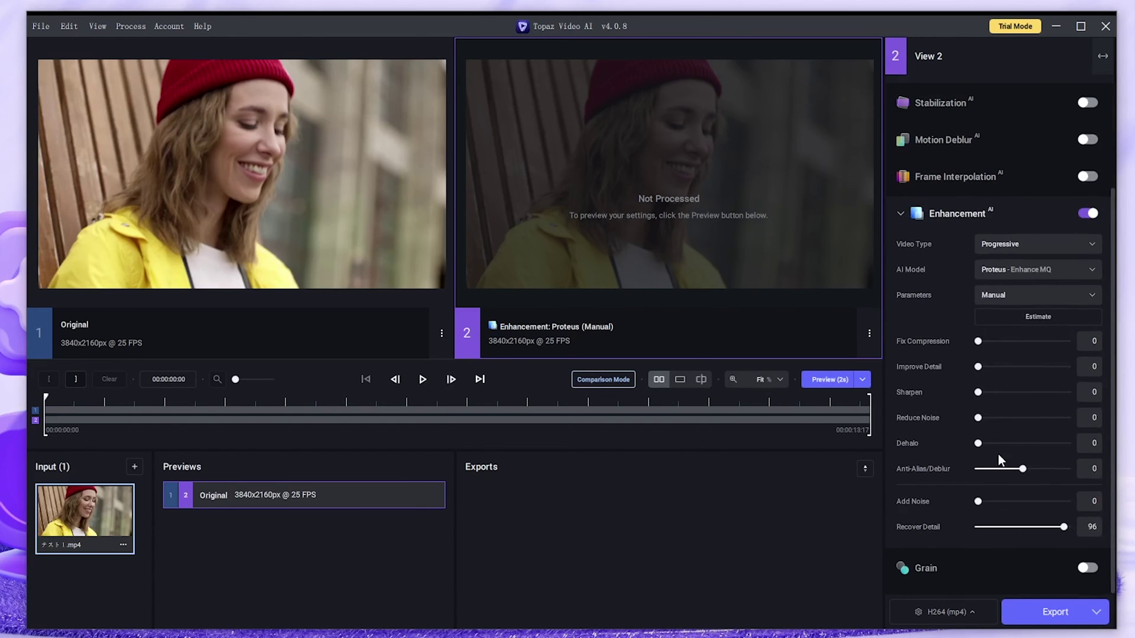
# - Set Reduce Noise 74, Sharpen 76, Improve Detail 76, Fix Compression 79, and render a 2-second preview
pyautogui.click(1044, 417)
pyautogui.click(1046, 392)
pyautogui.click(1046, 367)
pyautogui.click(1049, 341)
pyautogui.click(1048, 346)
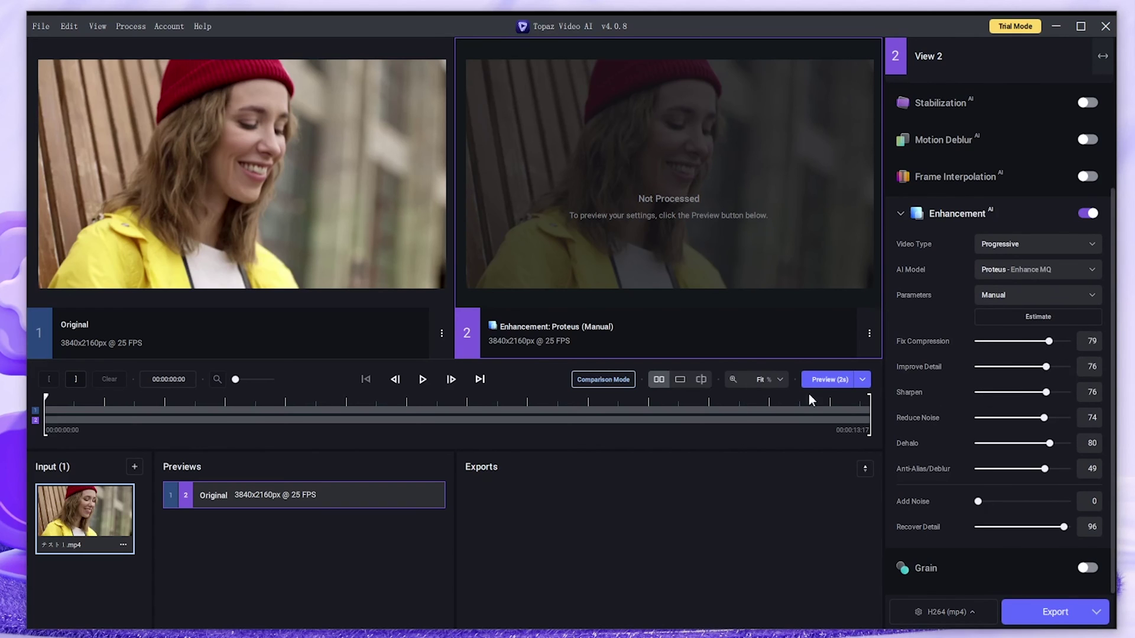
pyautogui.click(821, 380)
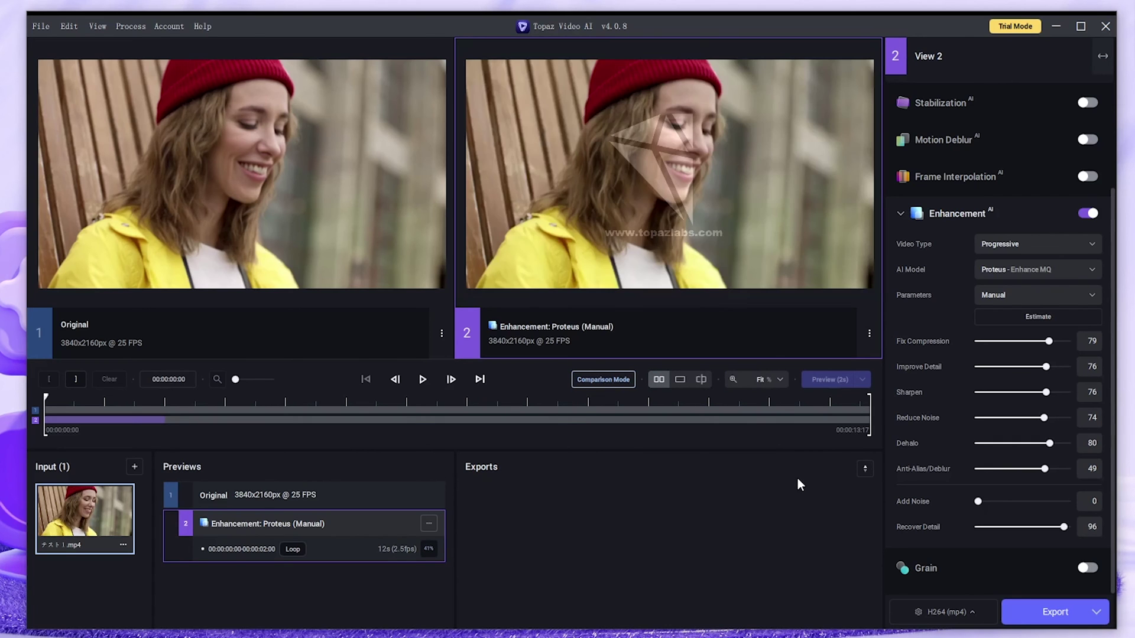
# - Raise Anti-Alias/Deblur to about 75, Improve Detail 88, Sharpen 94, Fix Compression 88, then preview and play
pyautogui.scroll(5, 769, 190)
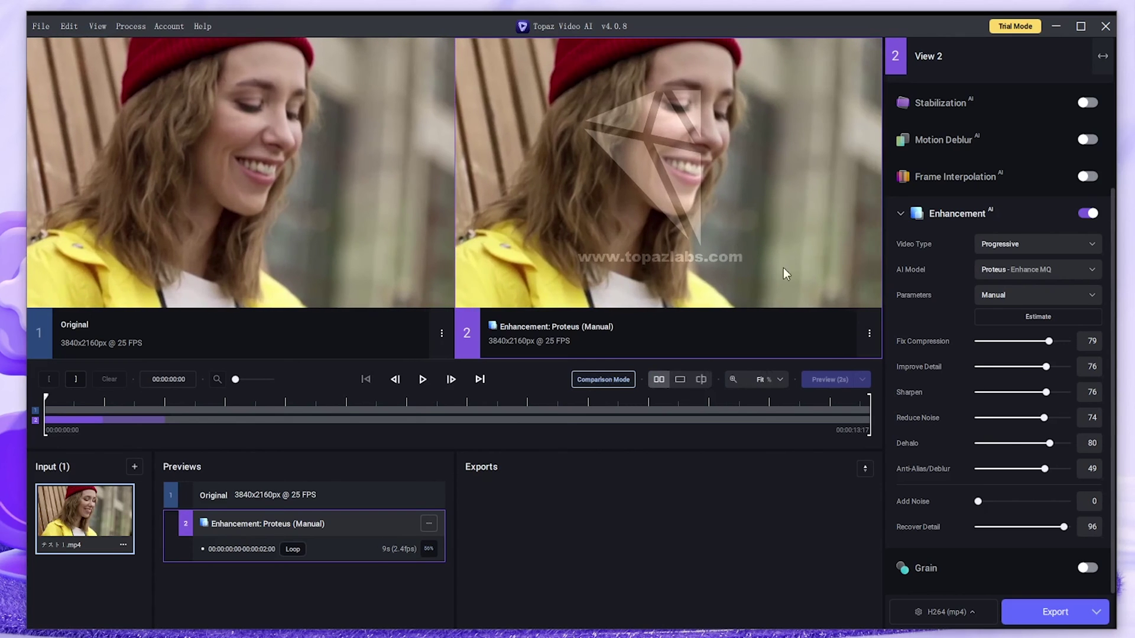
pyautogui.moveTo(1044, 468); pyautogui.dragTo(1057, 471)
pyautogui.click(1055, 368)
pyautogui.moveTo(1046, 392); pyautogui.dragTo(1062, 391)
pyautogui.click(1056, 342)
pyautogui.click(823, 379)
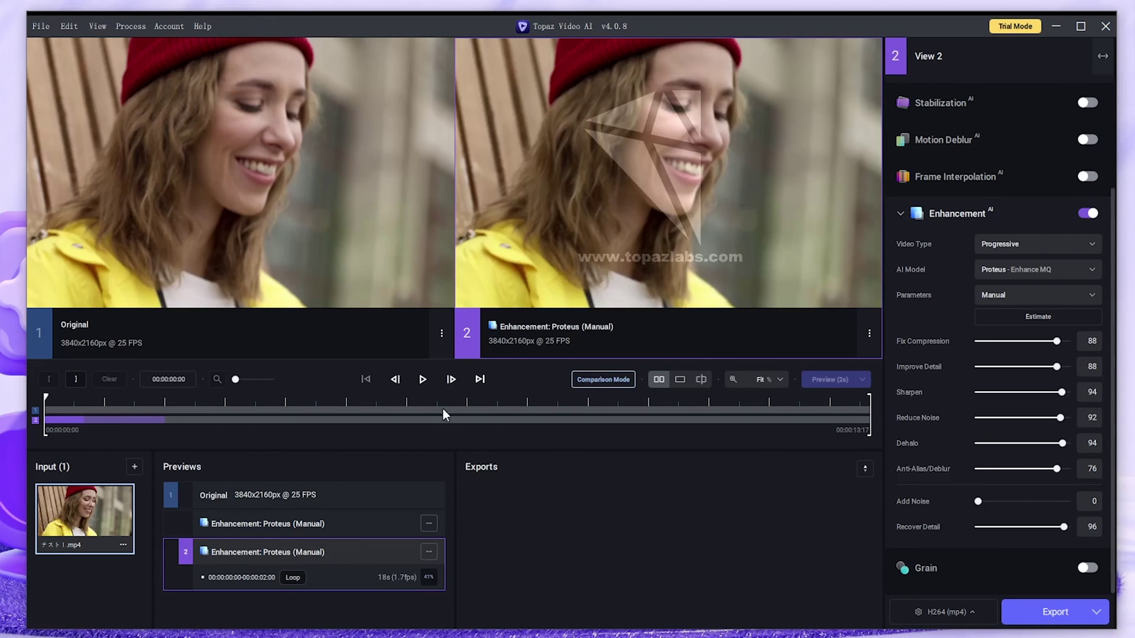
pyautogui.click(423, 380)
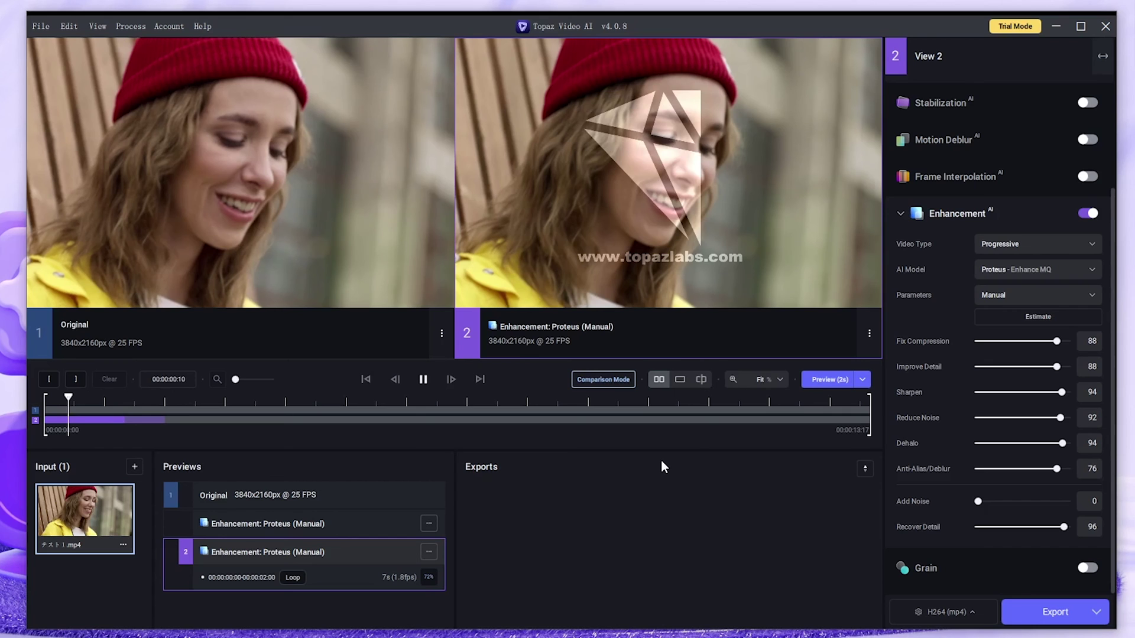
# - Pause playback and keep the export settings at H264 encoder with High profile
pyautogui.click(423, 381)
pyautogui.click(957, 610)
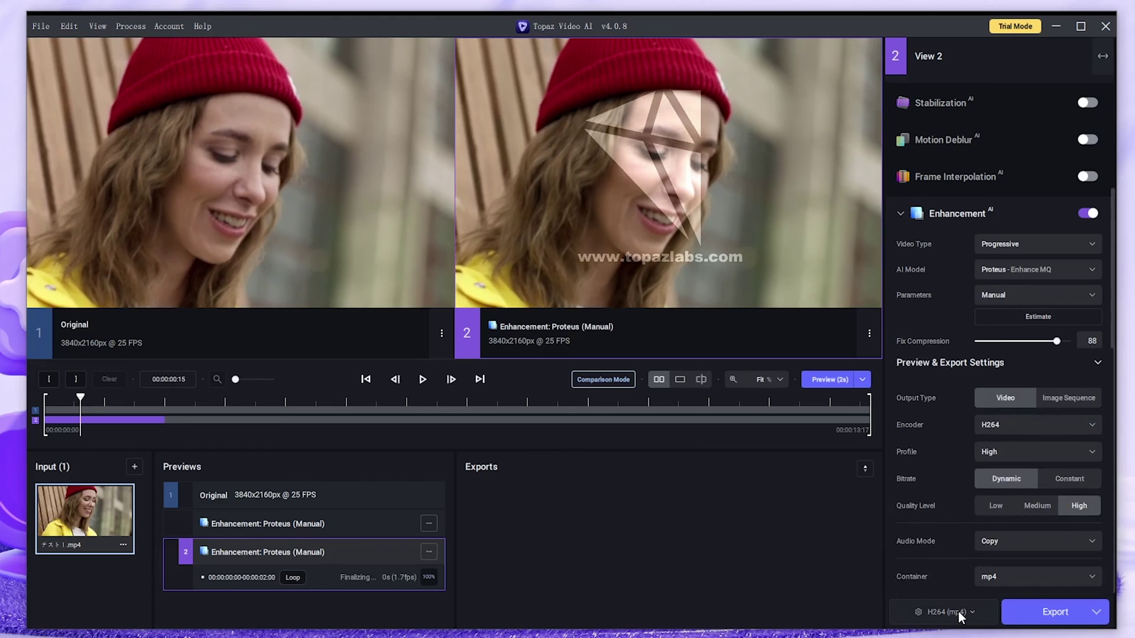
pyautogui.click(1043, 425)
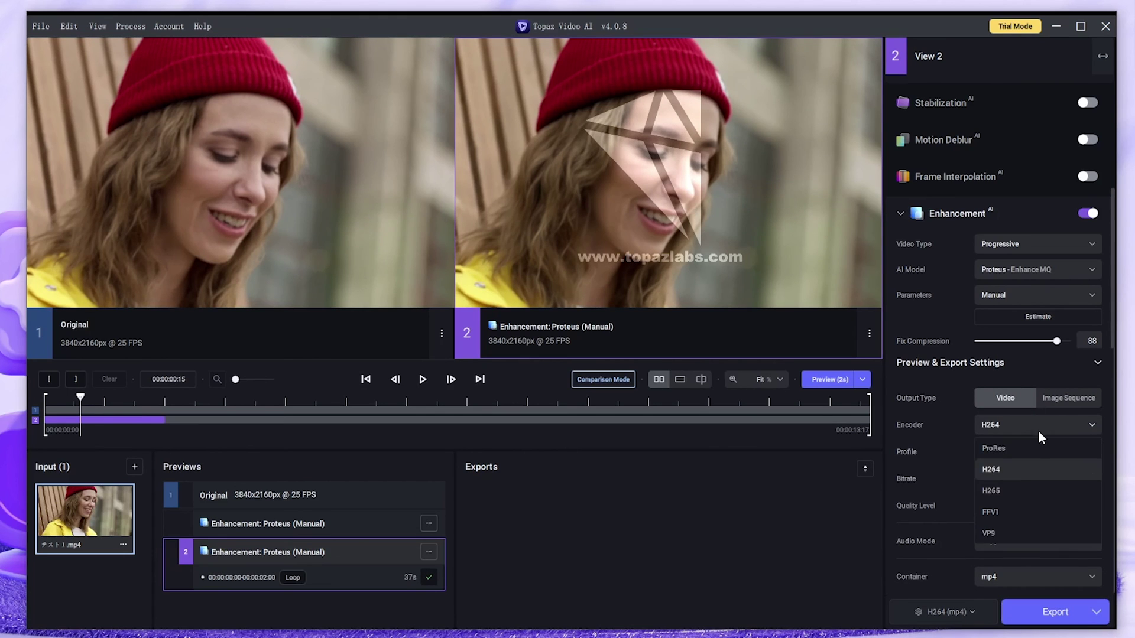
pyautogui.click(1018, 467)
pyautogui.click(1018, 450)
pyautogui.click(1011, 474)
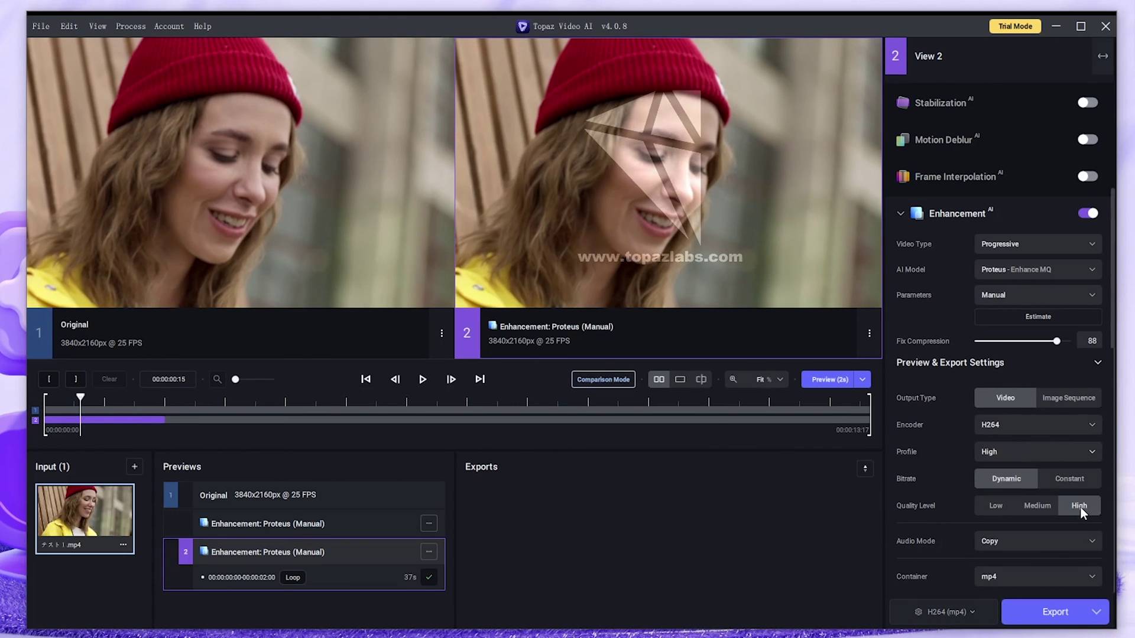